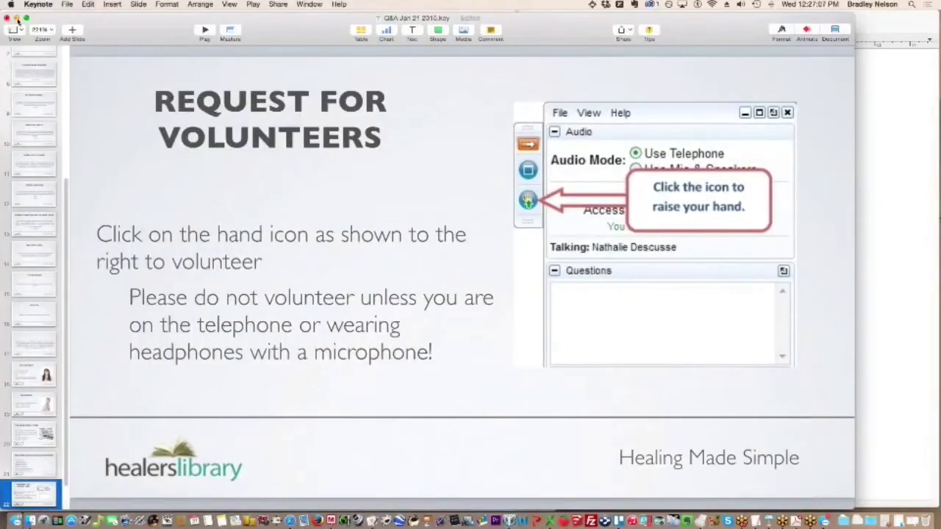
Minimize the Keynote volunteer-request slideshow to reveal the Emotion Code Chart image search behind it.
click(17, 17)
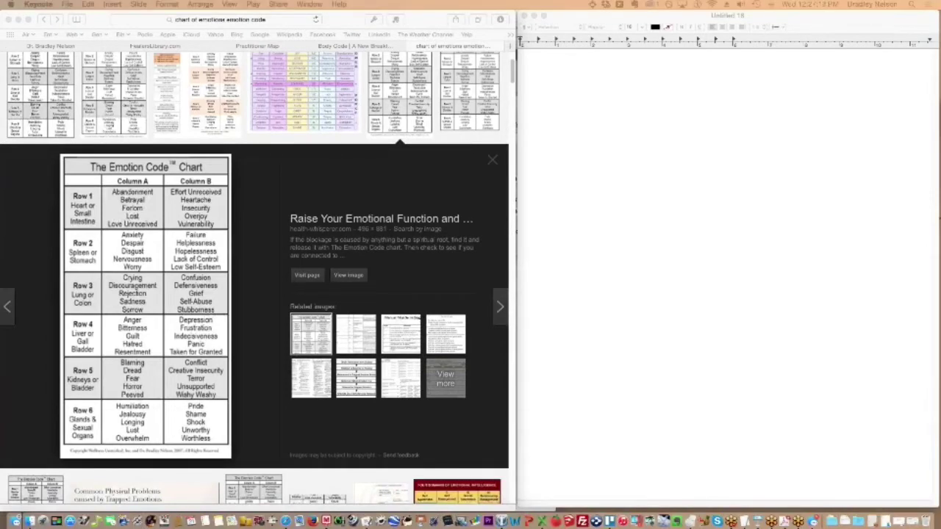
Bring the Body Code 2.0 window fully on screen and return it to the home Body Code map.
drag(130, 17, 372, 15)
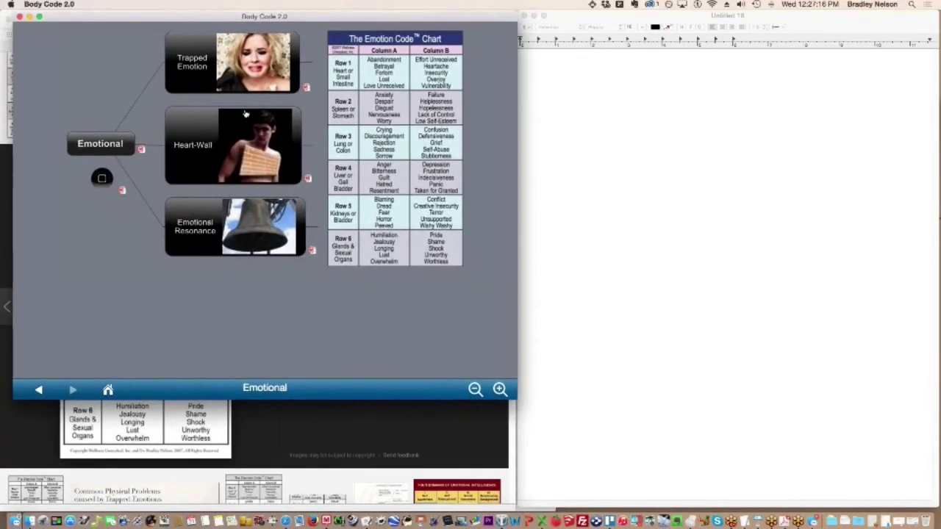
click(102, 180)
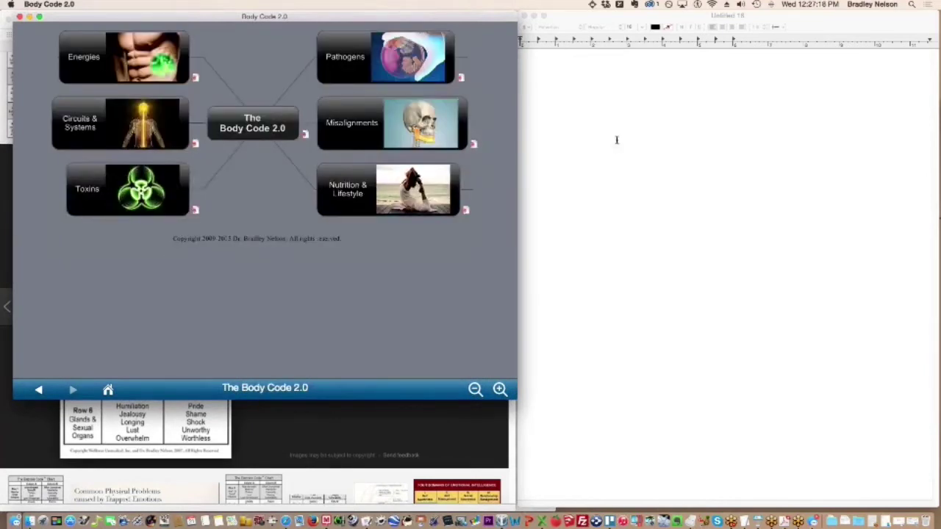
Type the volunteer's first name as the opening line and enlarge its font size.
click(647, 105)
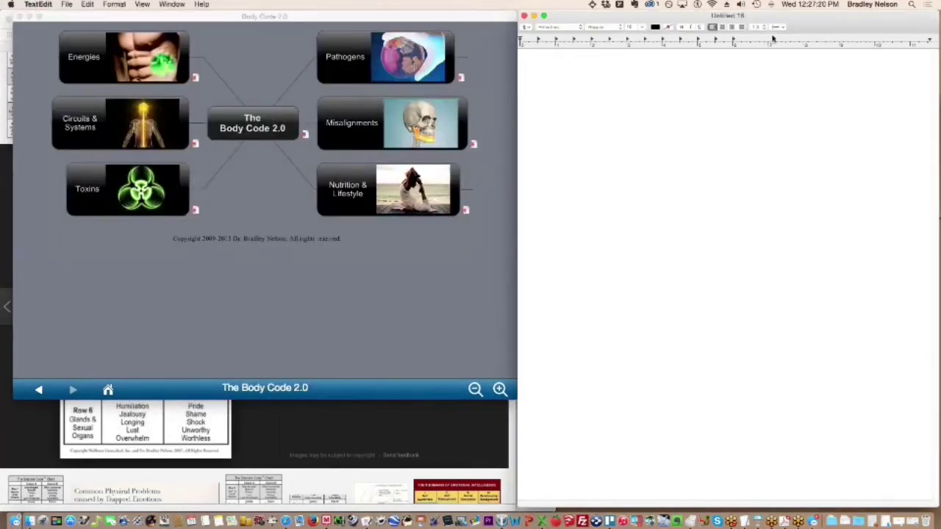
text(Hug)
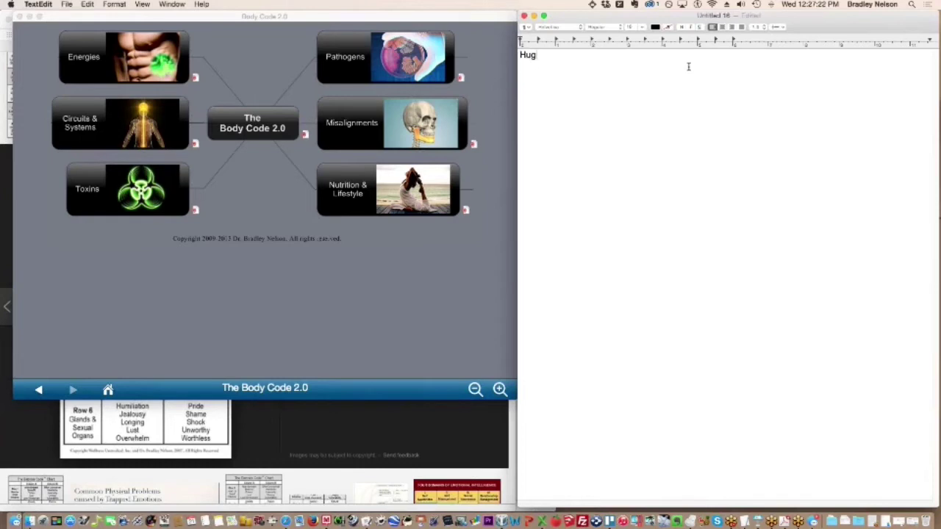
text(uette -)
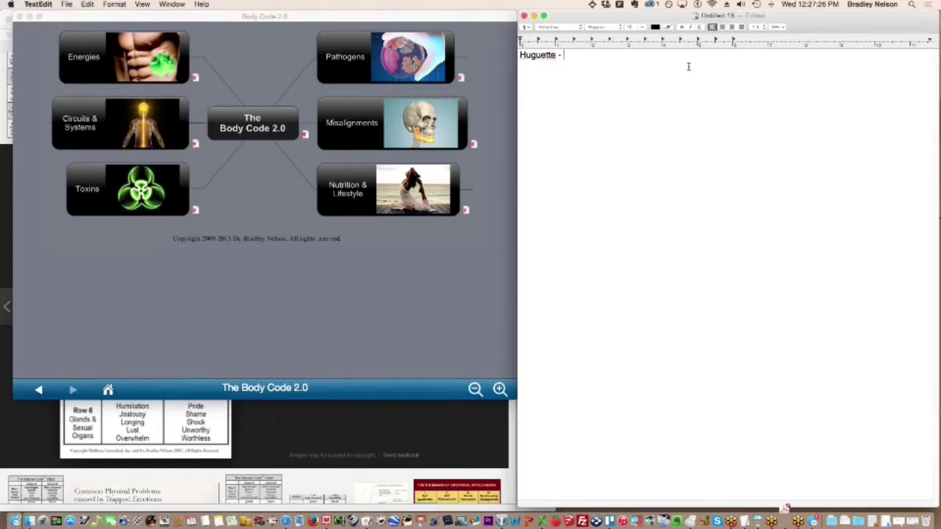
drag(684, 99, 492, 11)
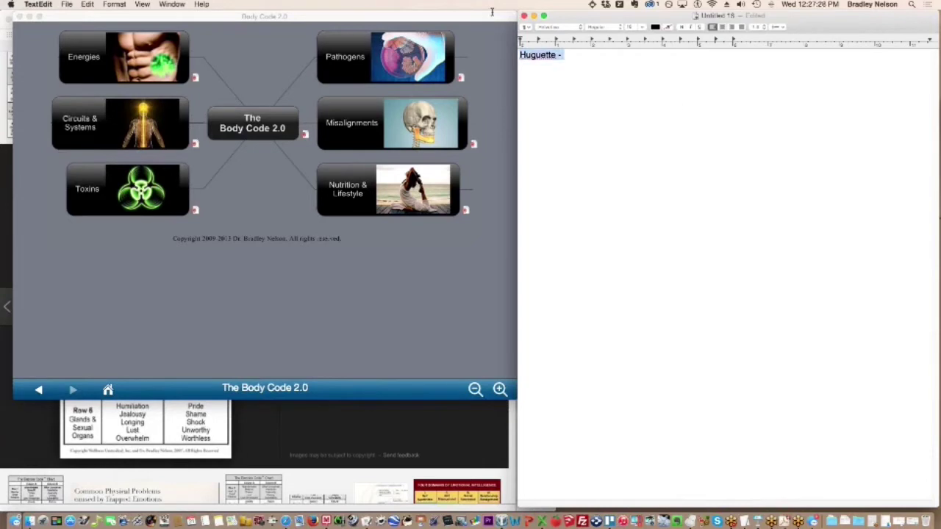
key(super+plus)
key(super+plus)
key(super+plus)
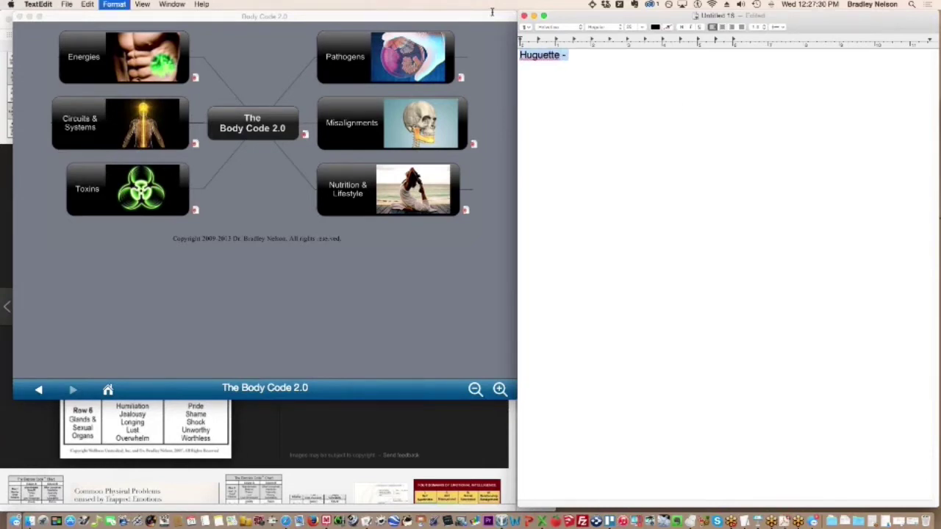
key(super+plus)
key(super+plus)
key(super+plus)
key(super+plus)
key(super+plus)
key(super+plus)
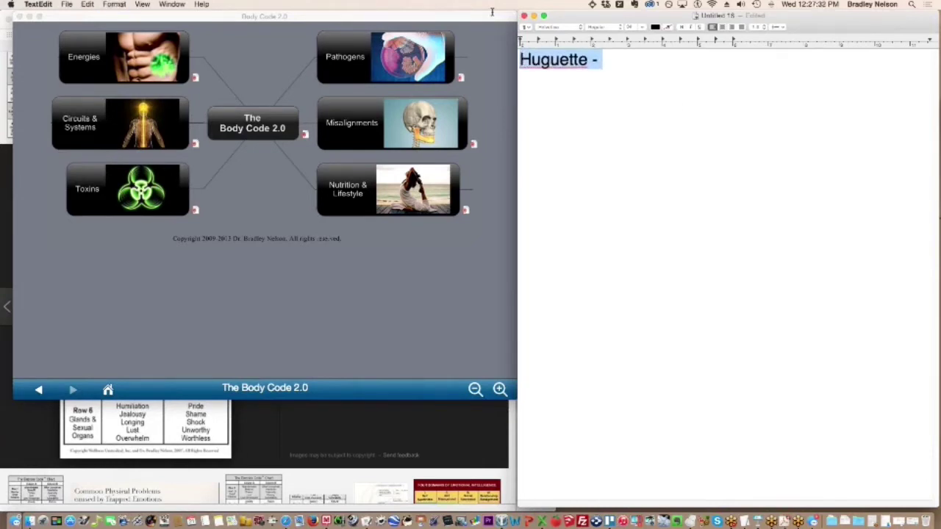
Add the line 'Struggling - Moving toward certification' below the name, fixing typos and capitalization.
key(Right)
text(S)
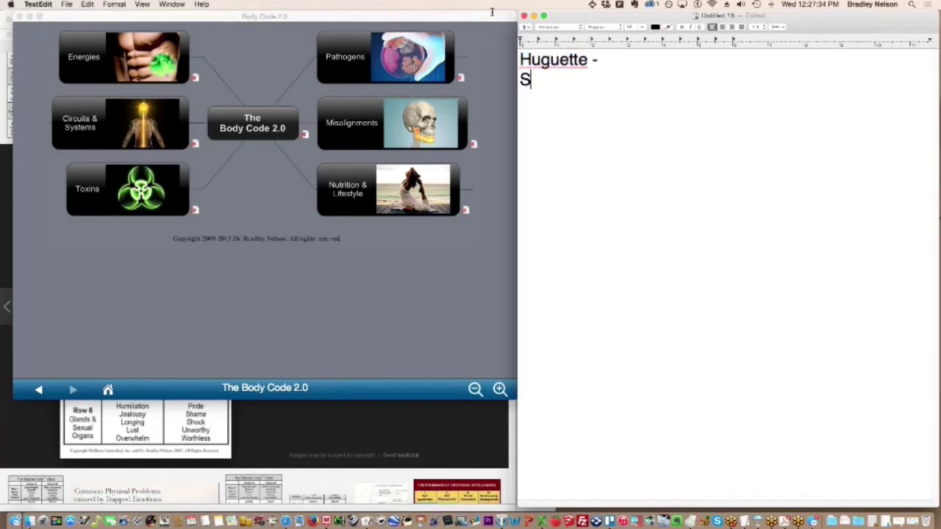
text(truggling  )
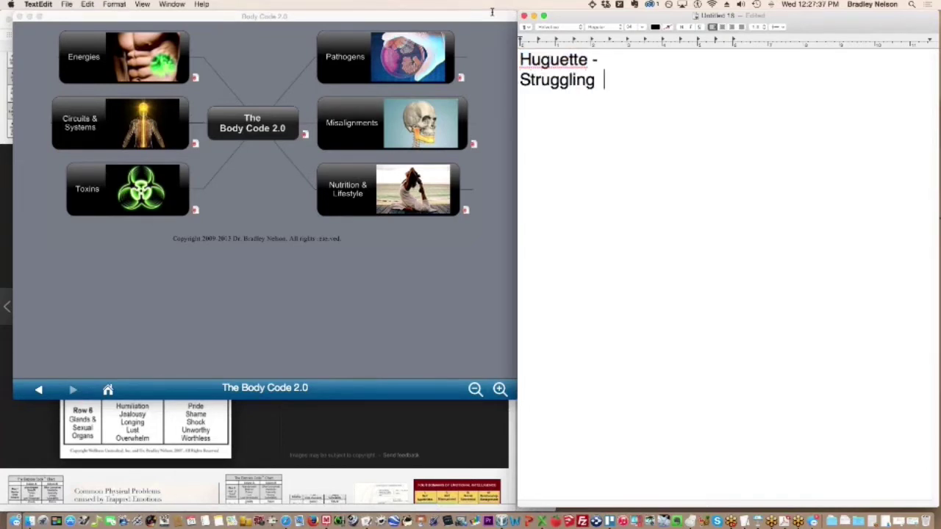
text(- movin)
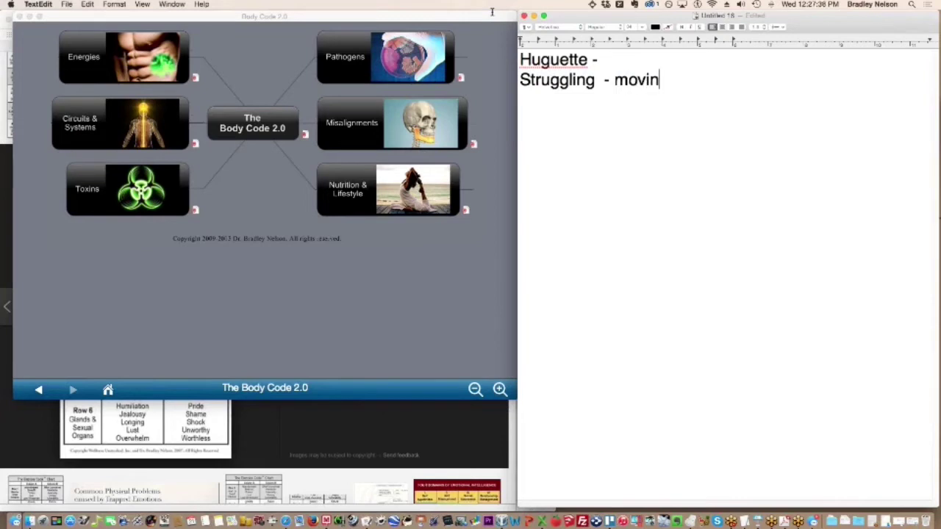
text(g towwar)
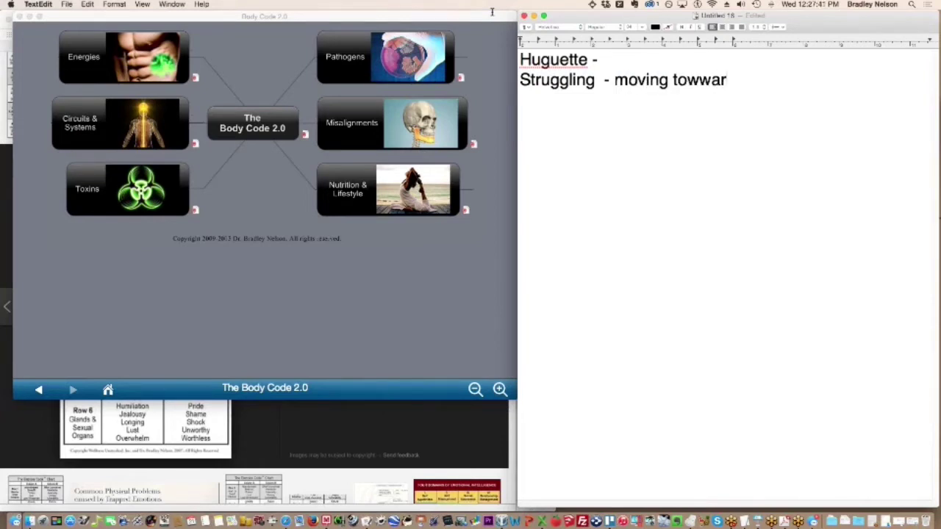
key(BackSpace)
key(BackSpace)
key(BackSpace)
key(BackSpace)
key(BackSpace)
text(wor)
text(a)
key(BackSpace)
key(BackSpace)
key(BackSpace)
text(oward certification)
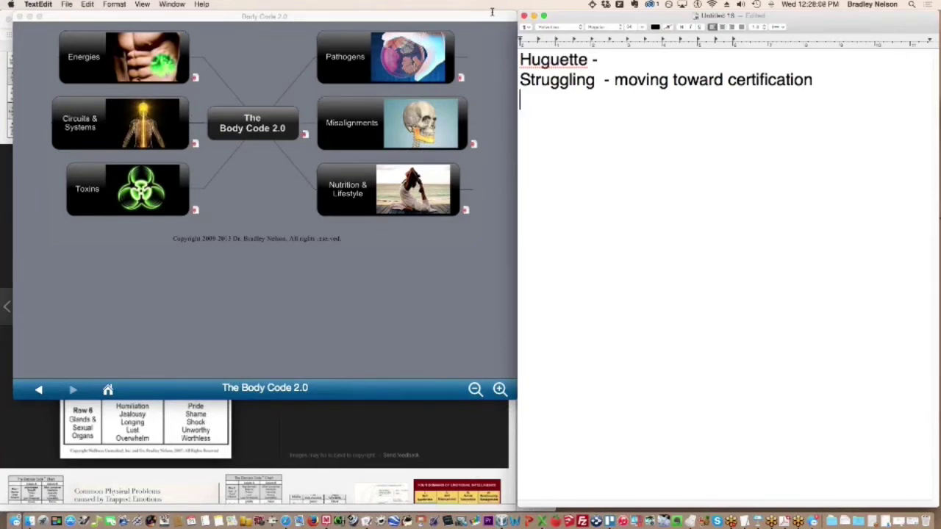
key(Up)
key(Right)
key(Right)
key(Right)
key(Right)
key(Right)
key(Right)
key(Right)
key(Right)
key(Right)
key(Right)
key(Right)
key(Right)
key(Right)
key(Right)
key(Right)
key(BackSpace)
text(M)
Note 'Sometimes when she asks questions she is not getting answers well;' and start item '1.' beneath it.
key(Down)
text(S)
text(ometimes s)
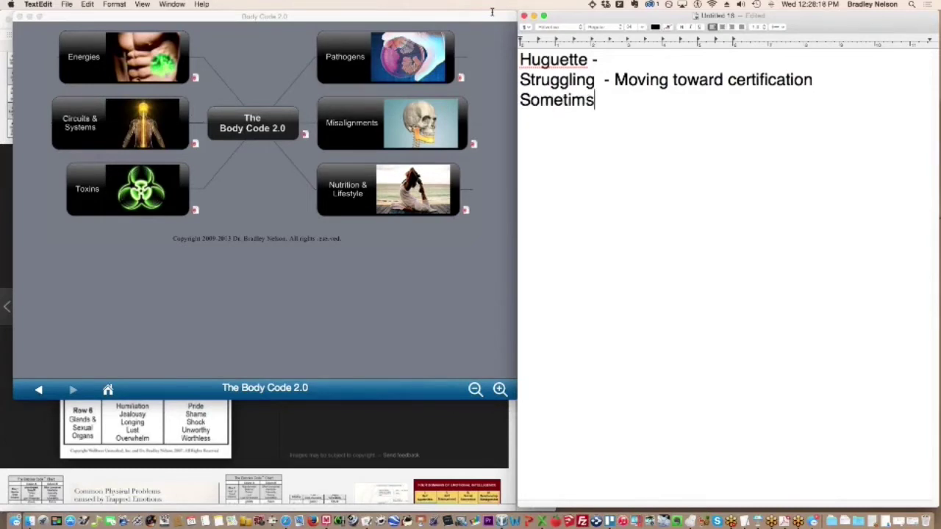
key(BackSpace)
text(when she ask)
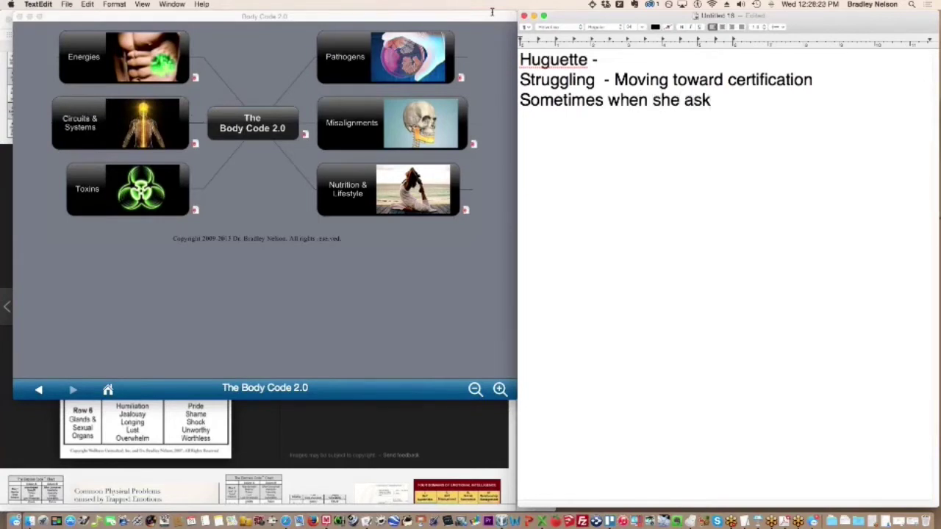
text(s questions)
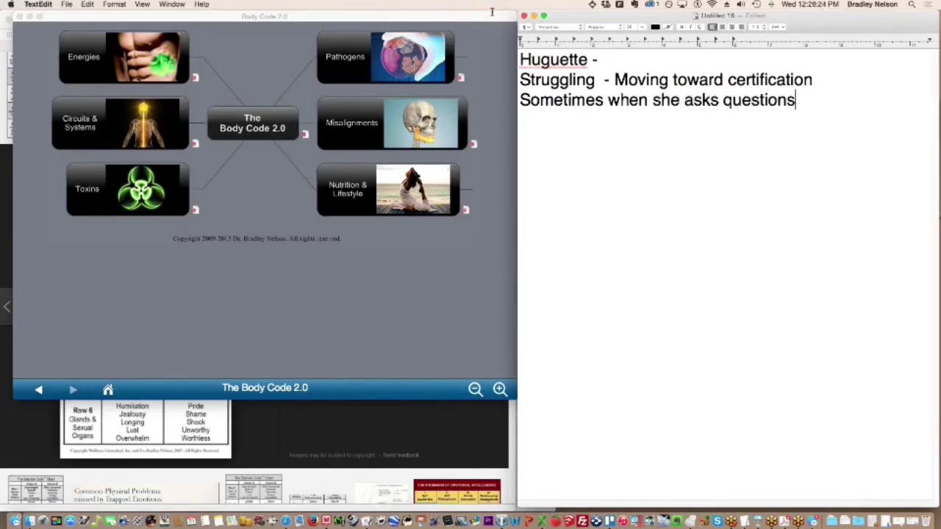
text( she is not g)
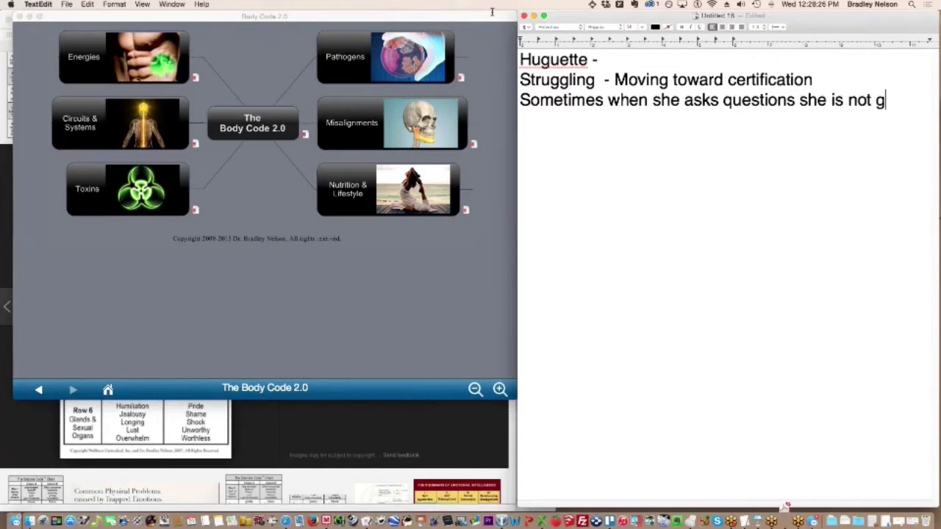
text(etting answe)
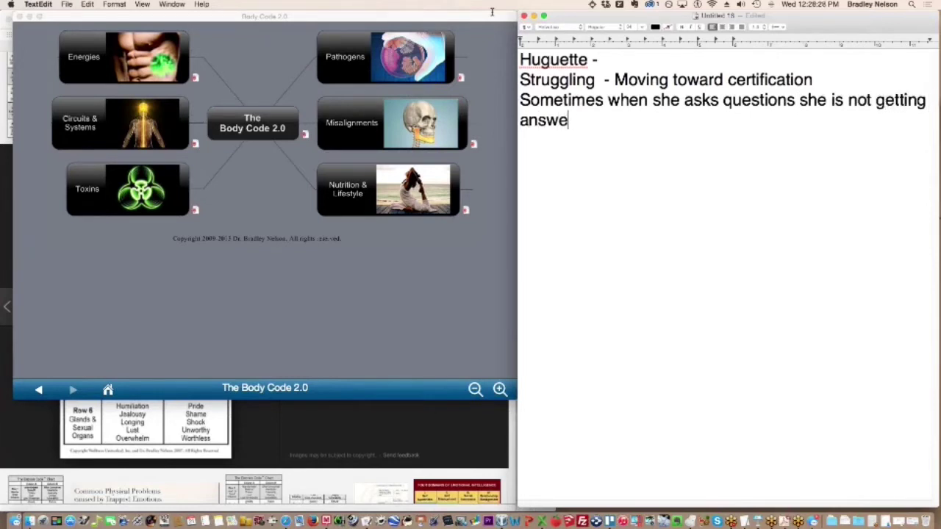
text(rs well;)
key(Return)
key(Return)
text(1.)
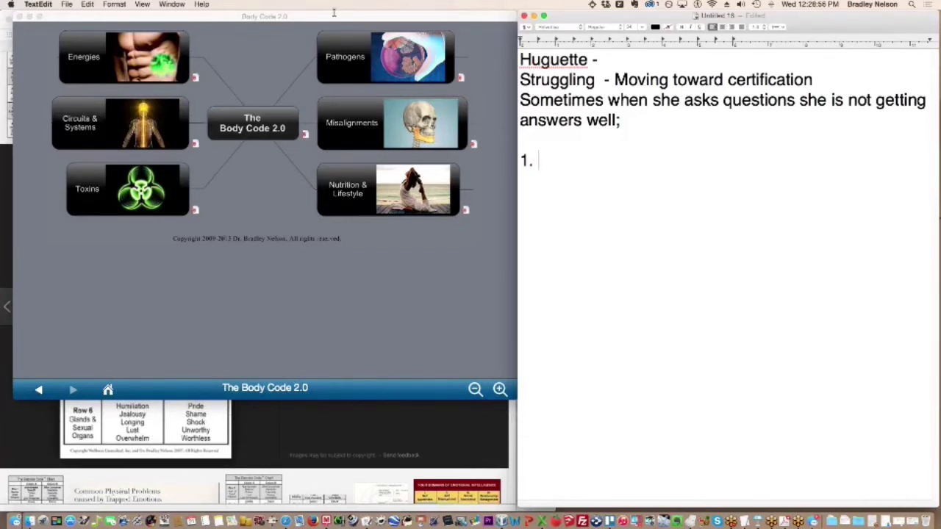
mouse_move(334, 19)
mouse_down()
mouse_move(322, 23)
mouse_move(326, 17)
mouse_up()
click(556, 166)
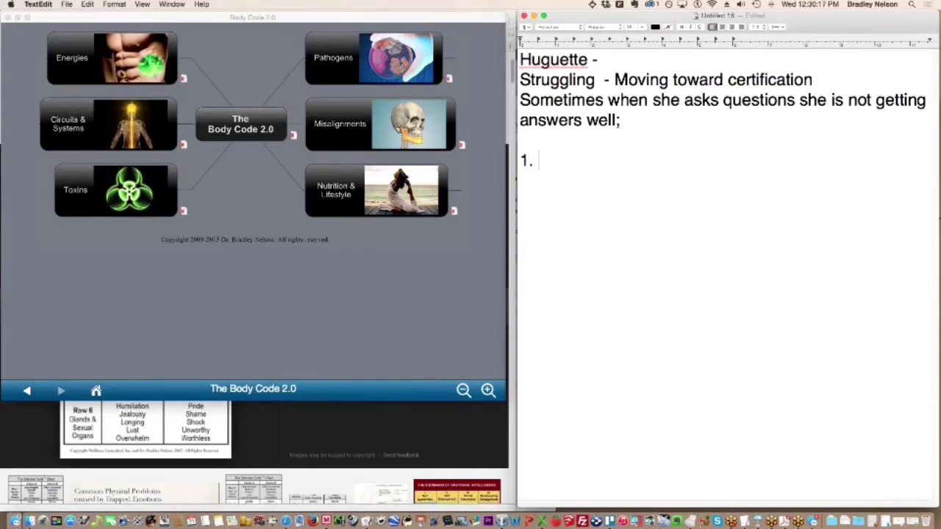
Open Energies, then Emotional, on the Body Code map to show Trapped Emotion, Heart-Wall and Emotional Resonance.
click(87, 64)
click(88, 63)
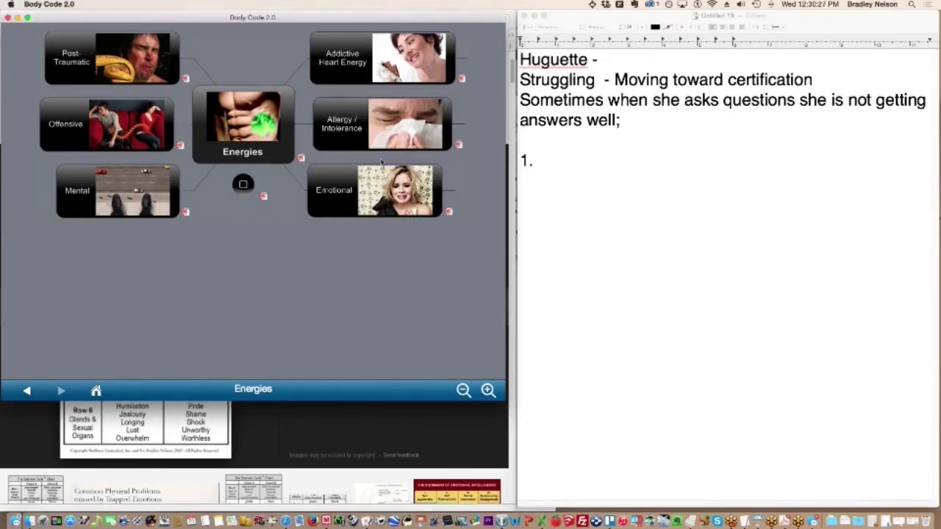
click(381, 186)
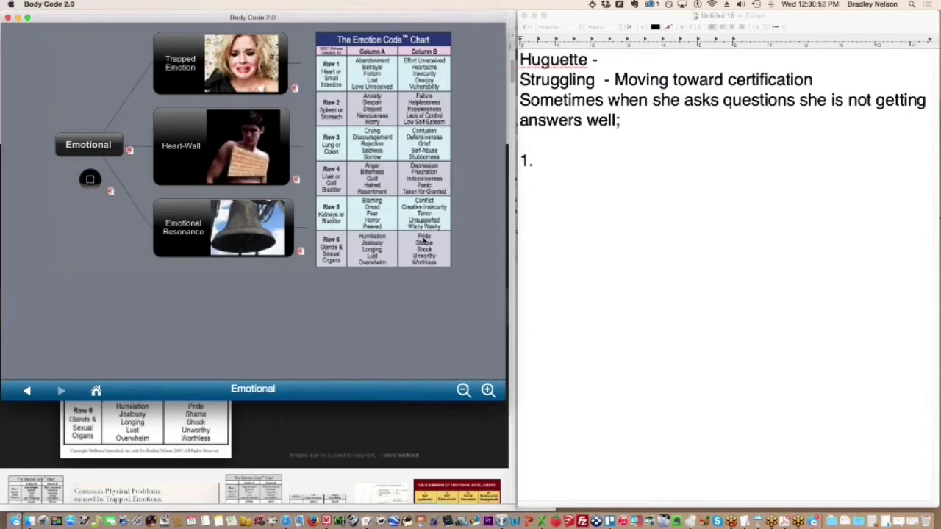
Type 'Trapped emotion: Inherited trapped emotion' after '1.' in the notes, correcting typos.
click(568, 170)
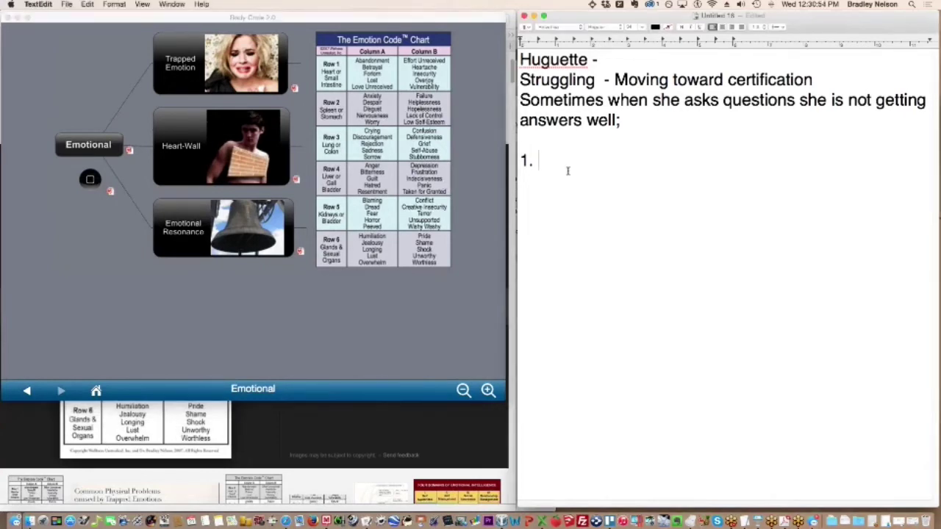
text(Trapped emotions)
key(BackSpace)
text(:)
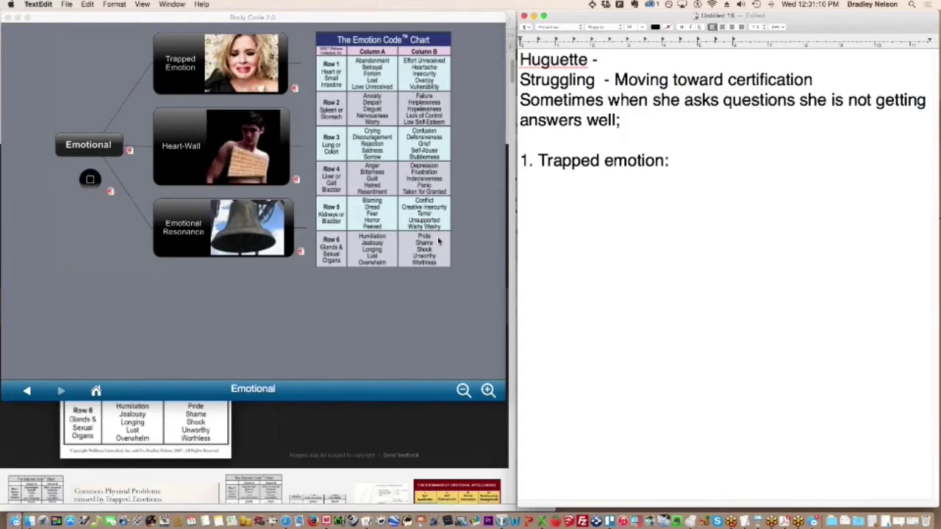
text(Inherited trapped emotion)
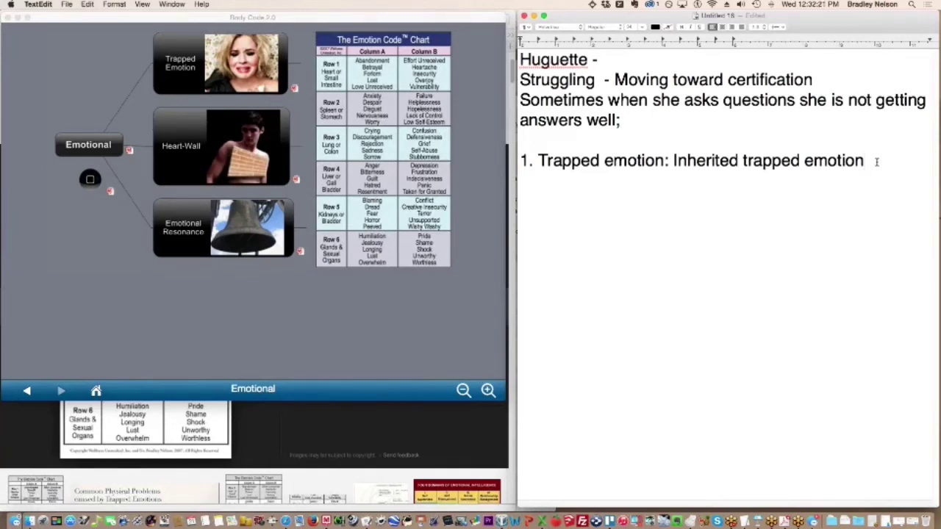
Continue item 1 with 'Shame from your mother -', fixing the misspelling of mother.
text(Shame)
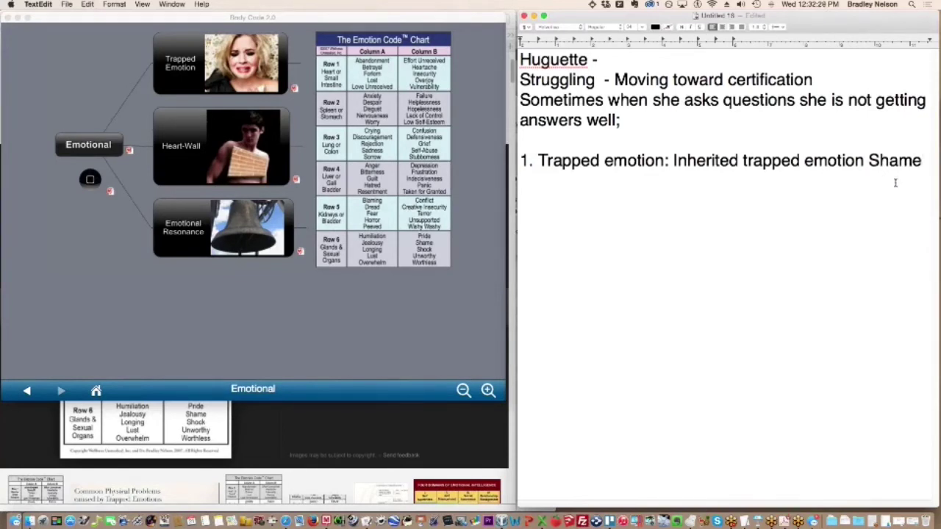
text(from your )
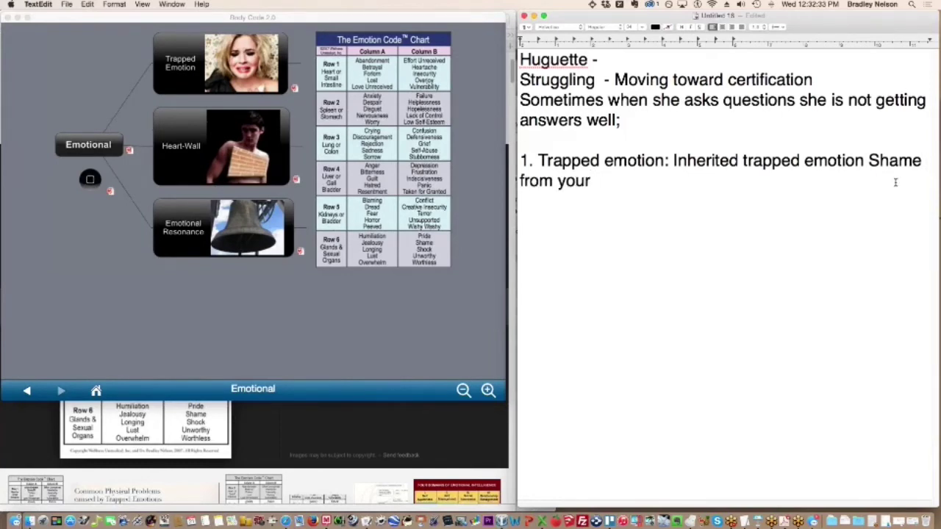
text(moht)
key(BackSpace)
text(ther)
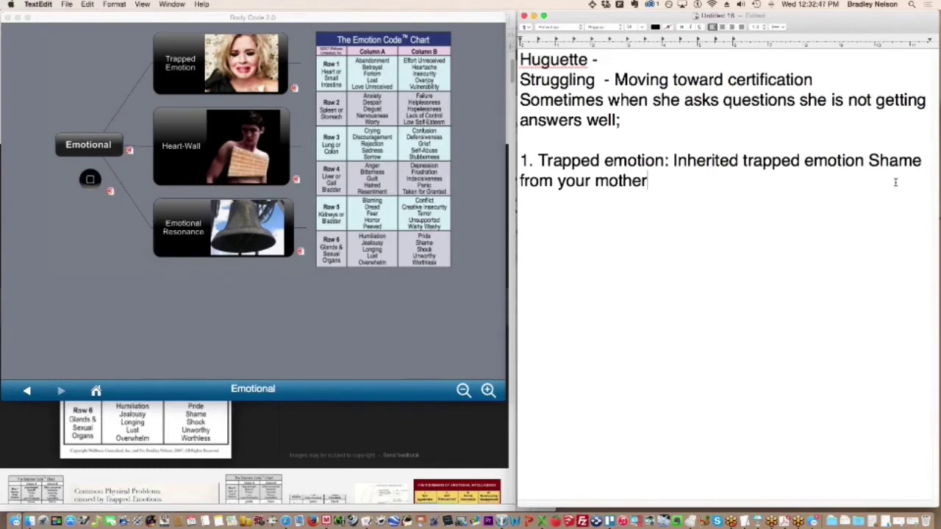
text(-)
Begin item '2.' on a new line and return the Body Code map to its home view.
key(Return)
text(2/)
key(BackSpace)
text(.)
click(91, 179)
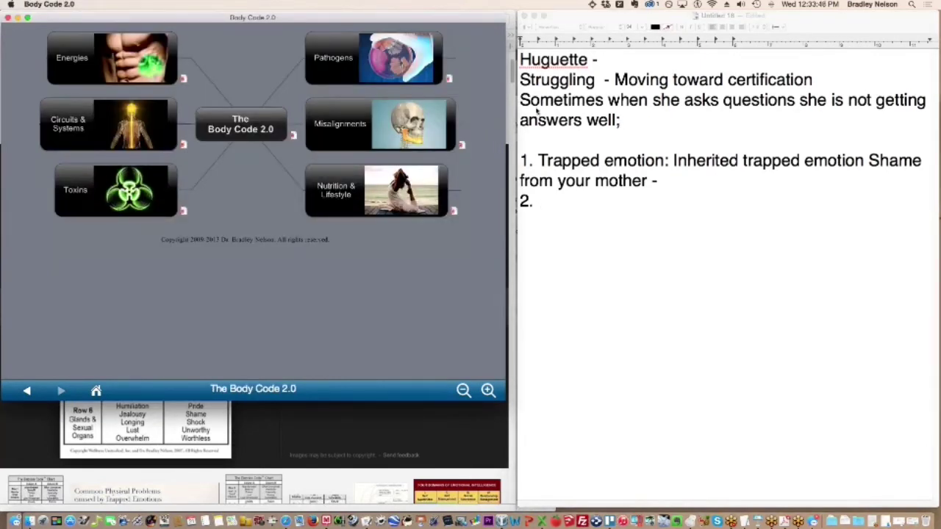
Replace the '2.' numbering with a long divider line of equals signs.
click(610, 200)
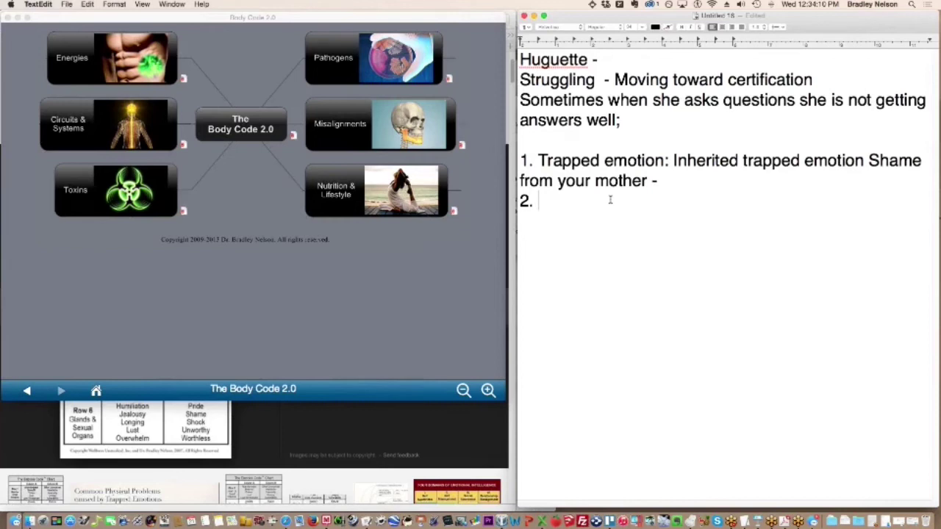
key(BackSpace)
key(BackSpace)
key(BackSpace)
text(====================================)
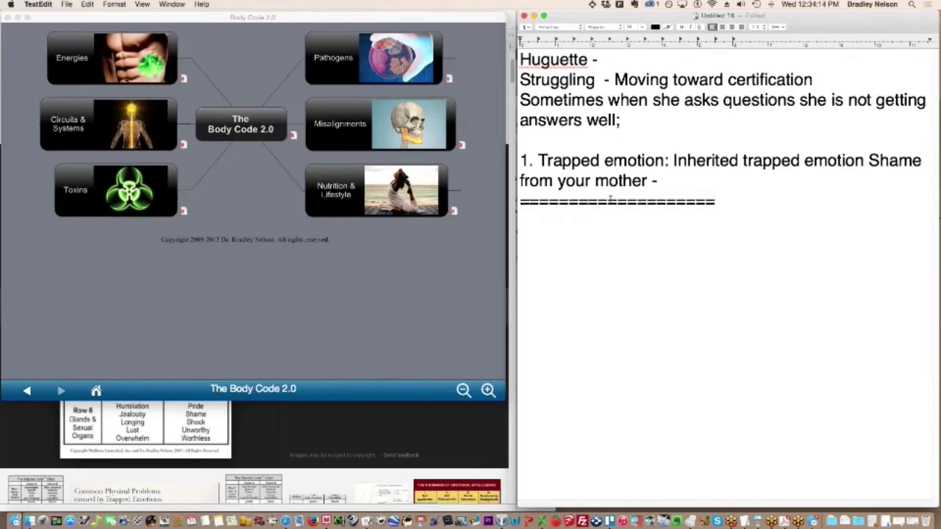
text(======================================)
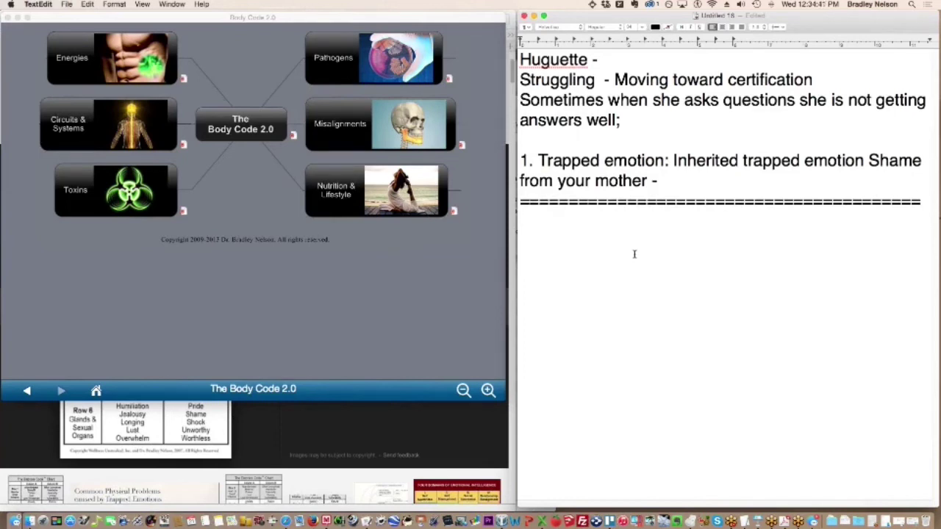
drag(629, 247, 518, 59)
key(super+c)
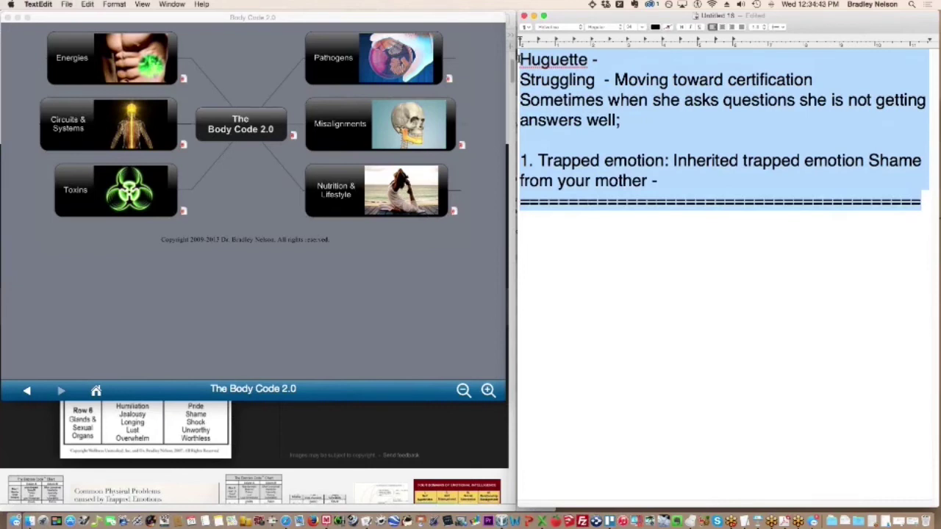
click(653, 218)
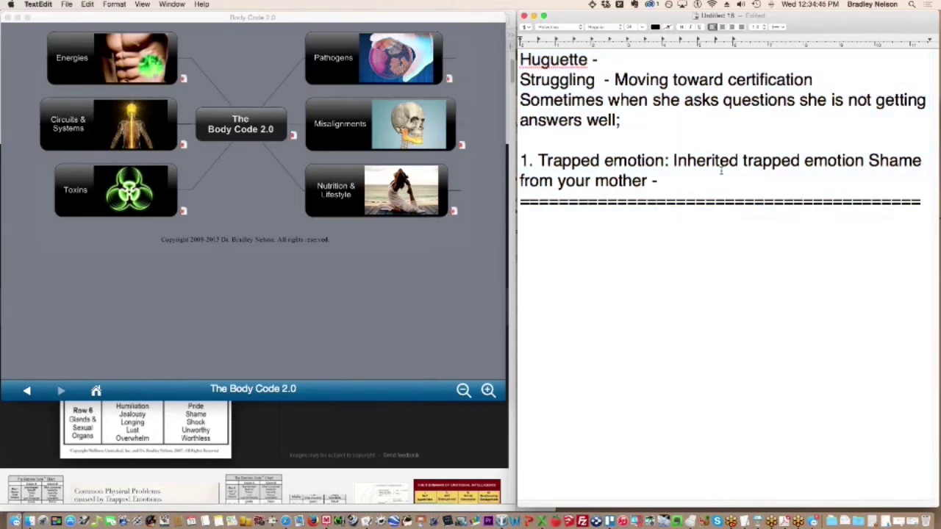